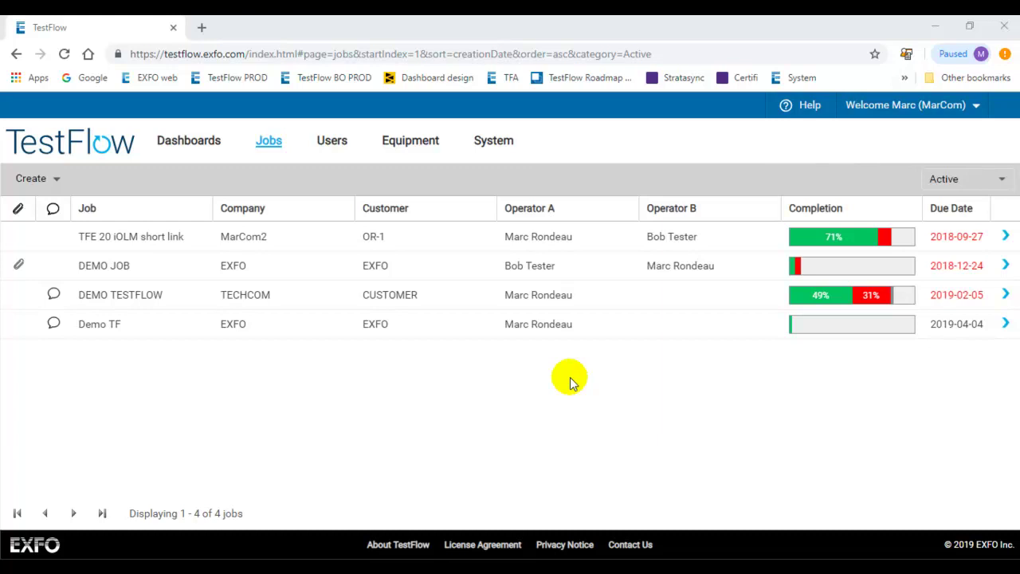
# - Show TestFlow's Users list, select the account owner, and minimize Chrome
pyautogui.click(330, 143)
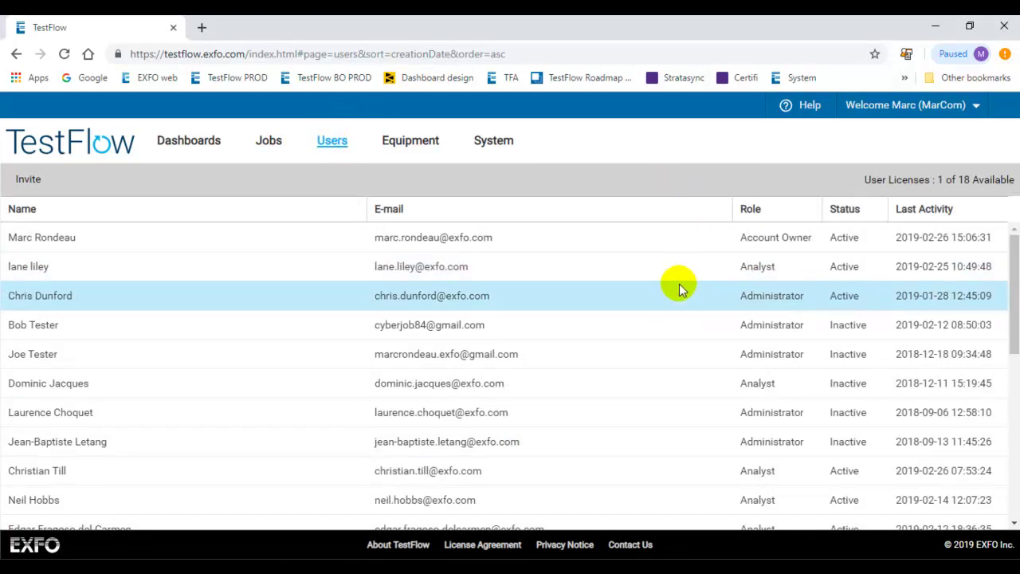
pyautogui.click(597, 241)
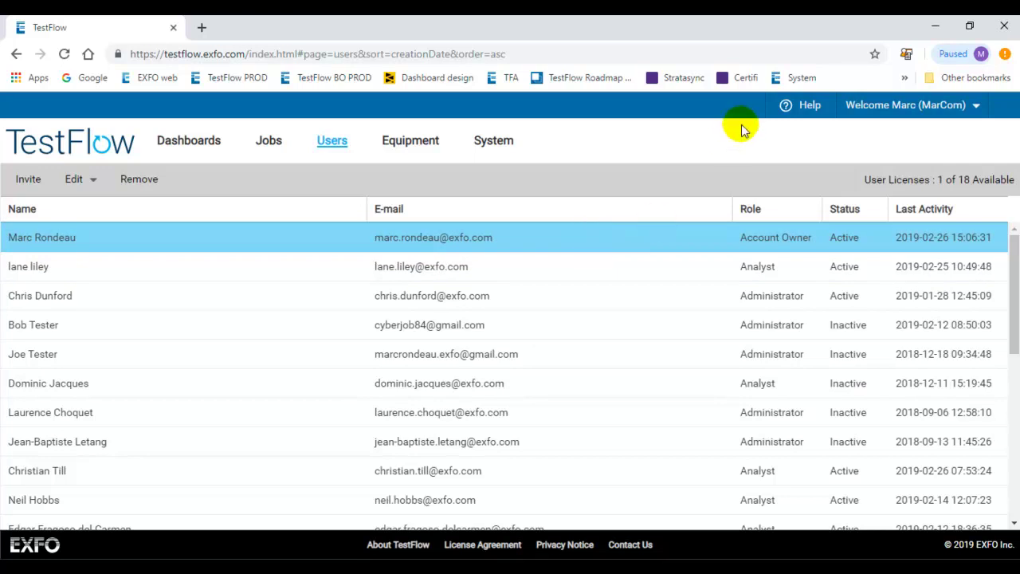
pyautogui.click(928, 24)
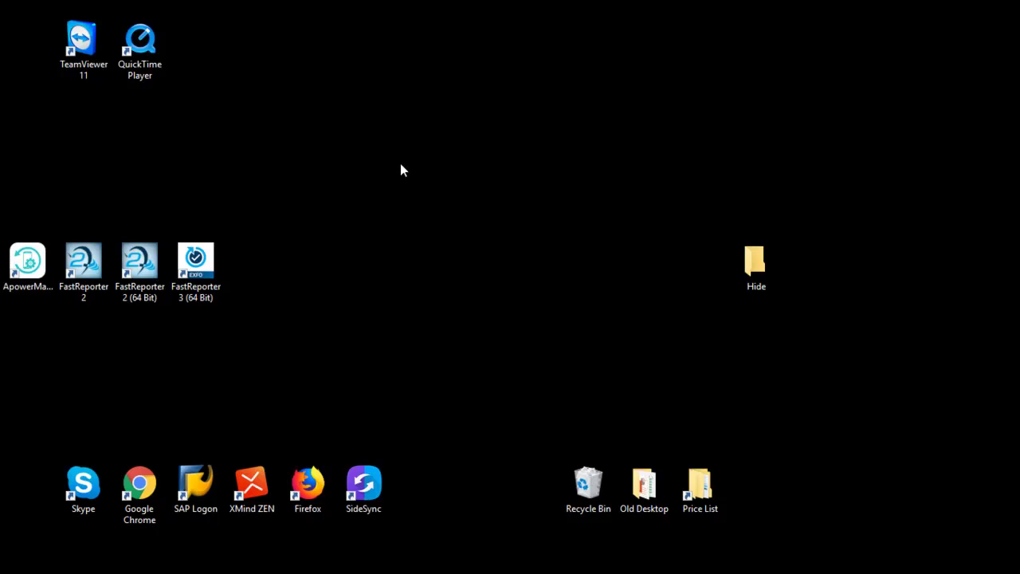
# - Launch FastReporter 3 (64 Bit) from its desktop shortcut
pyautogui.click(205, 296)
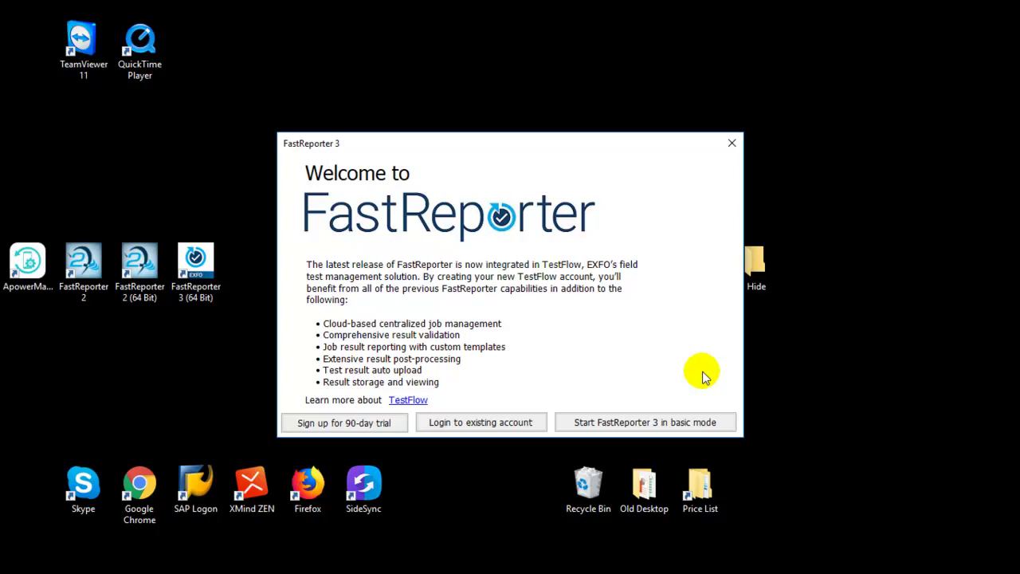
# - Log in to the existing TestFlow account with username and password, with Remember my credentials checked
pyautogui.click(495, 423)
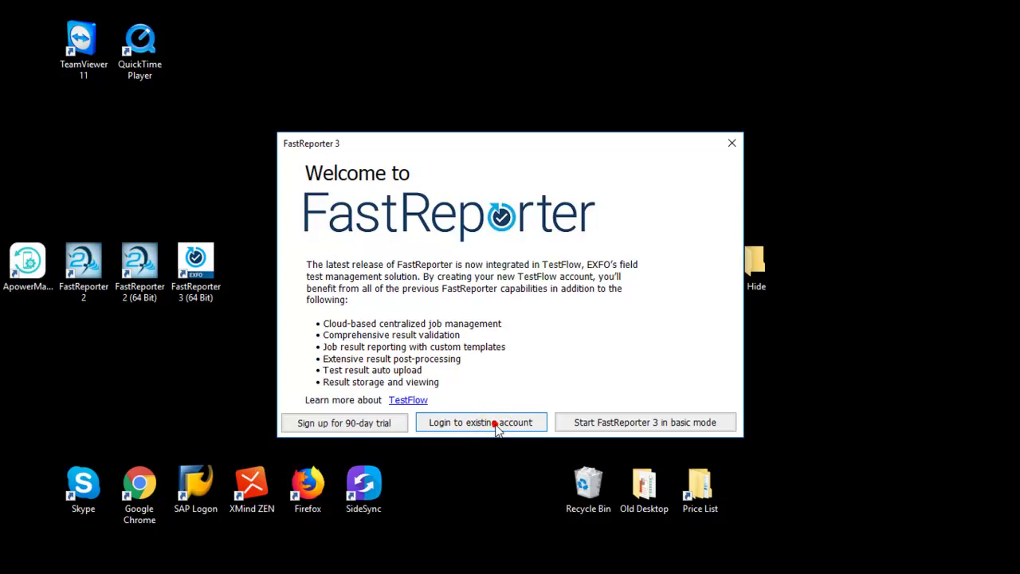
pyautogui.click(501, 282)
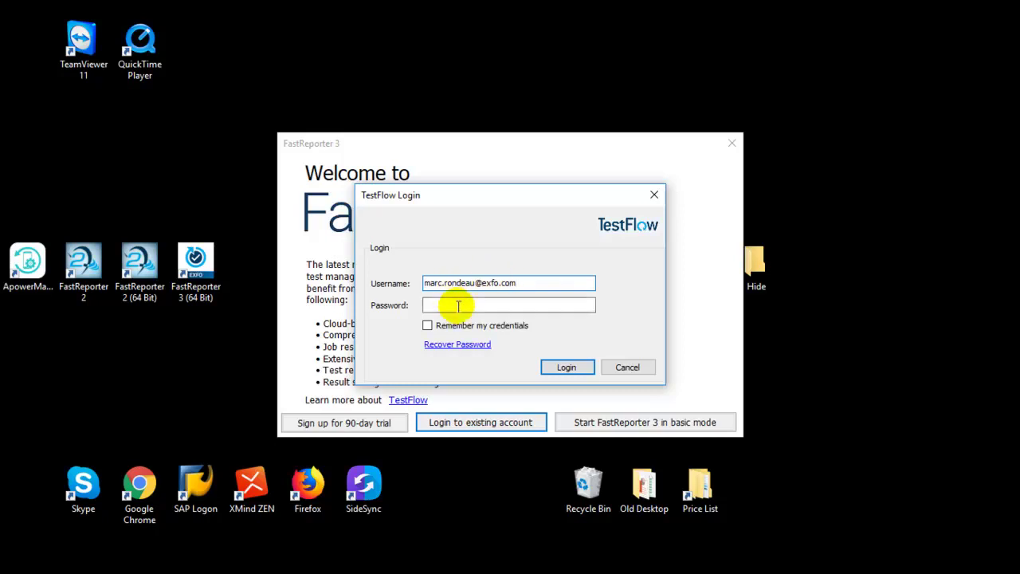
pyautogui.click(455, 303)
pyautogui.write('*')
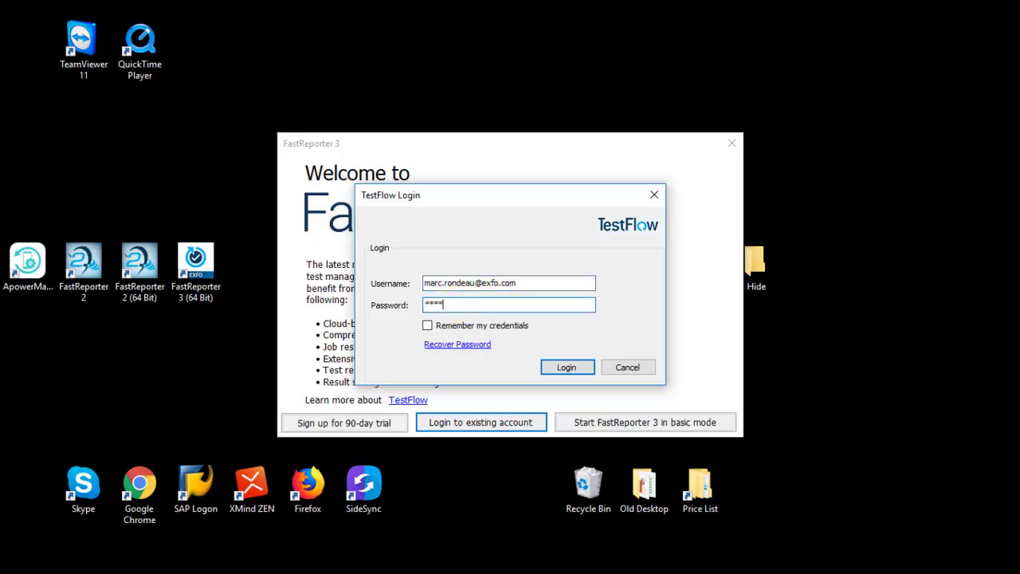
pyautogui.click(482, 325)
pyautogui.click(561, 369)
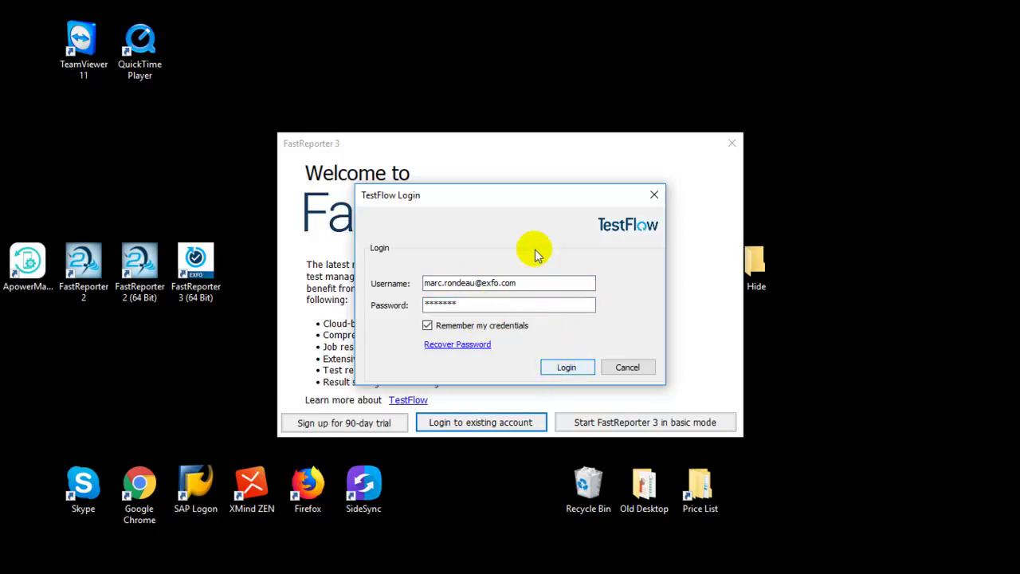
pyautogui.click(561, 356)
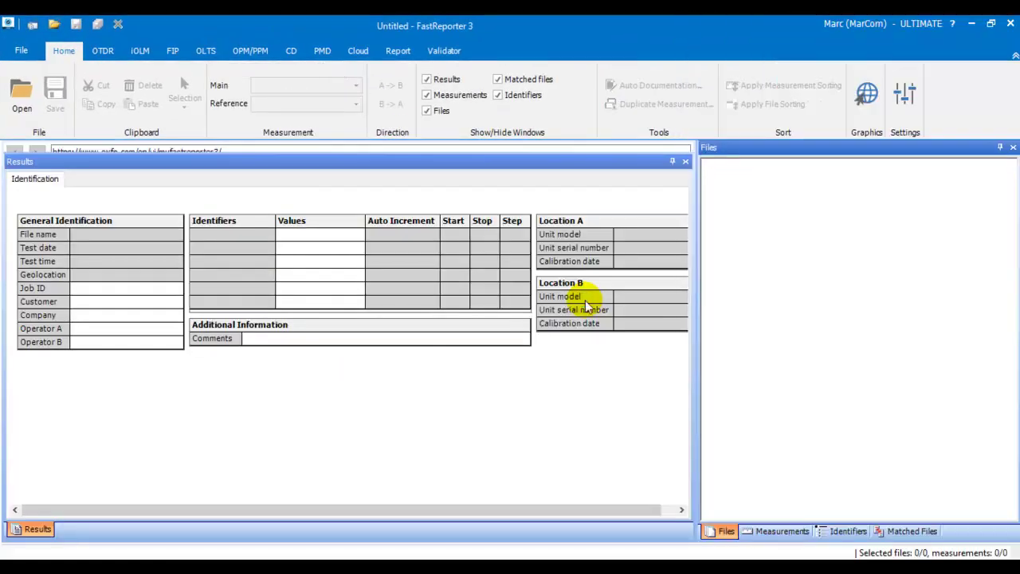
# - Shrink the Results panel to reveal the web page, and review the Report and Validator ribbon tabs
pyautogui.moveTo(594, 159); pyautogui.dragTo(570, 390)
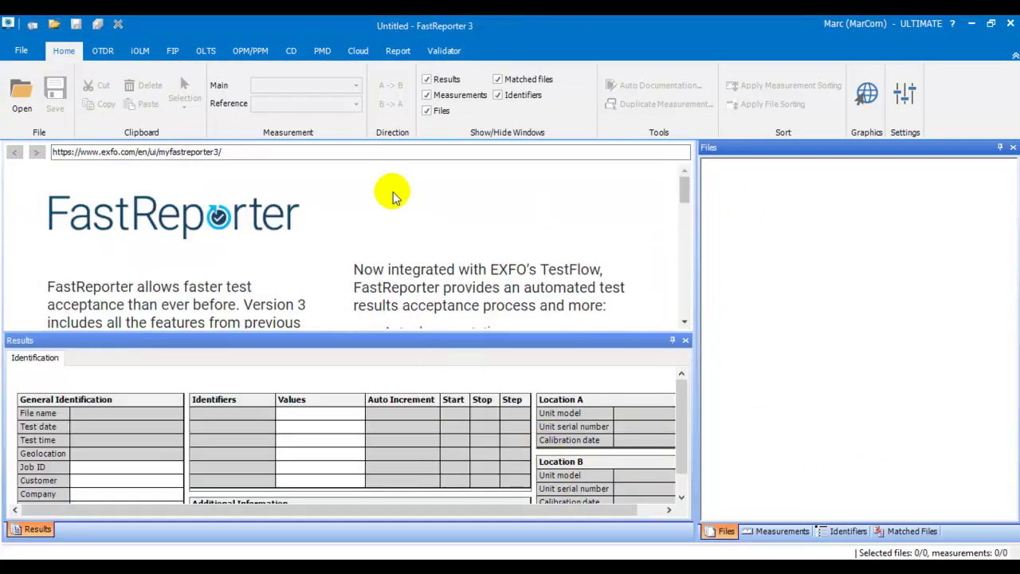
pyautogui.click(398, 51)
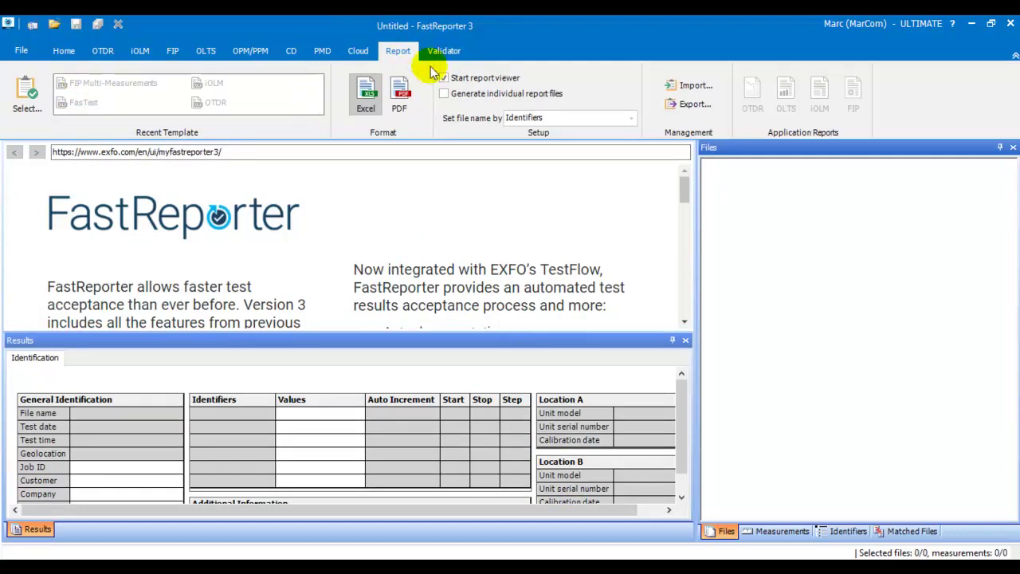
pyautogui.click(444, 50)
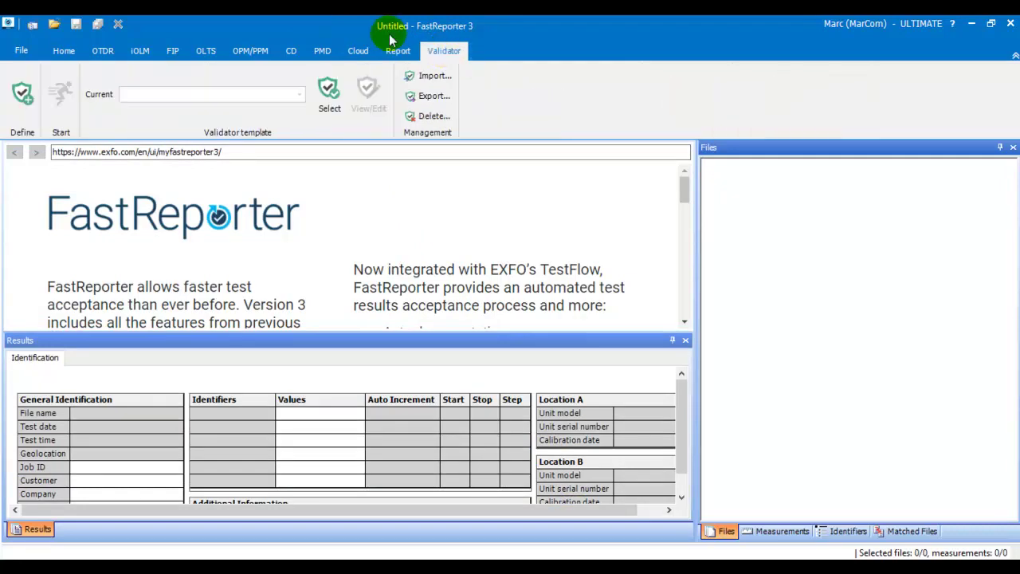
pyautogui.click(63, 52)
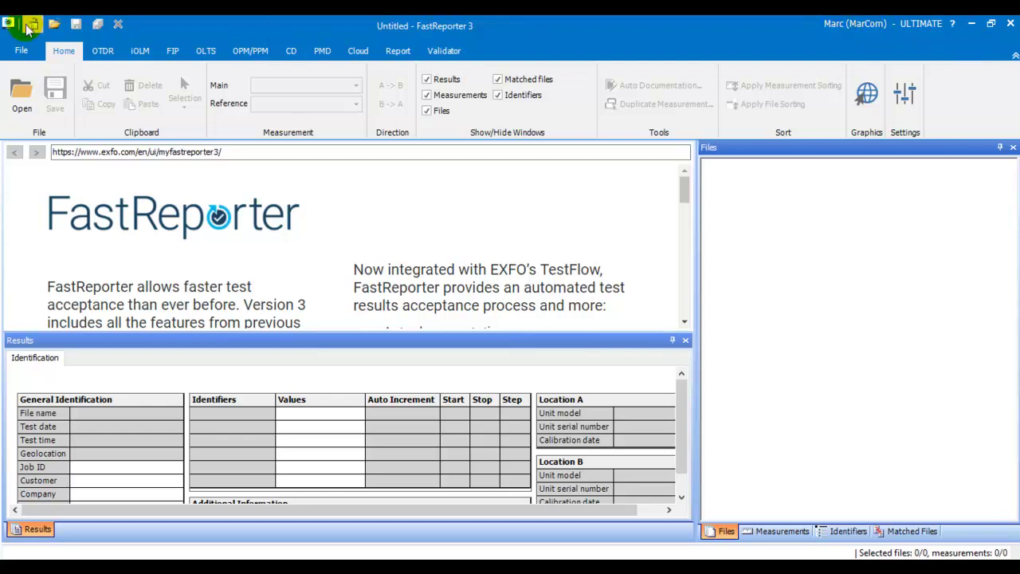
pyautogui.click(21, 50)
pyautogui.click(49, 339)
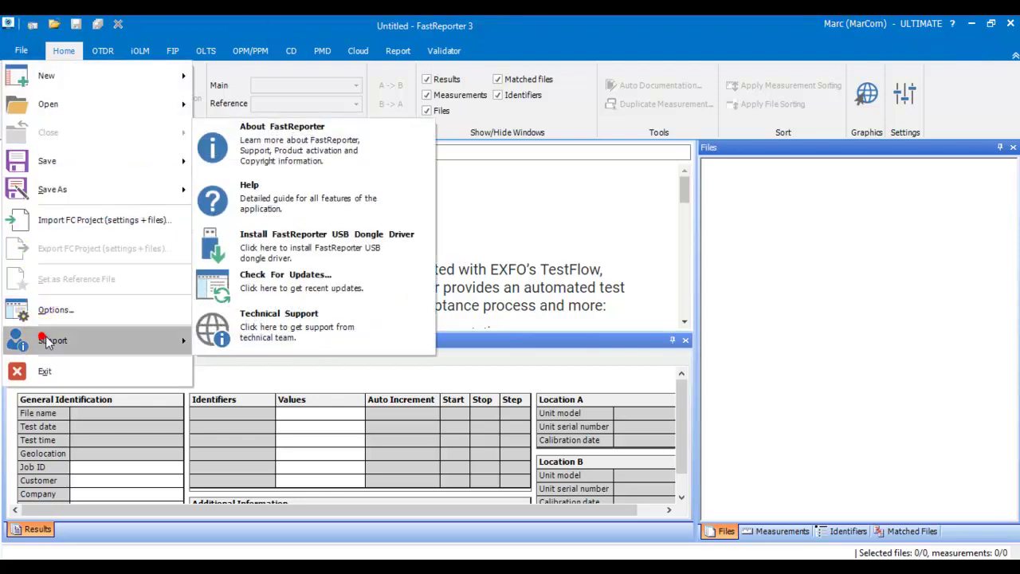
pyautogui.click(271, 155)
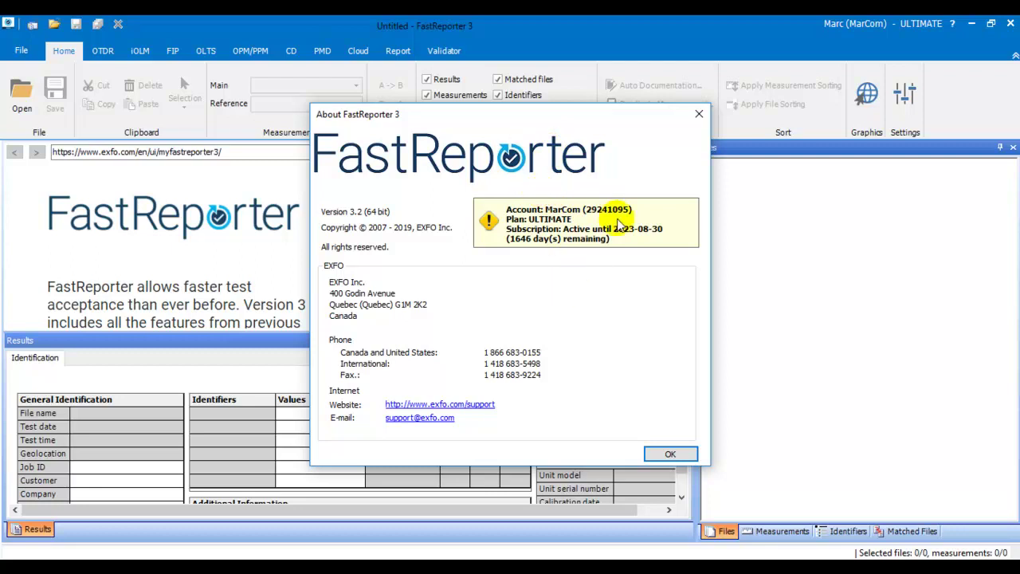
pyautogui.click(671, 456)
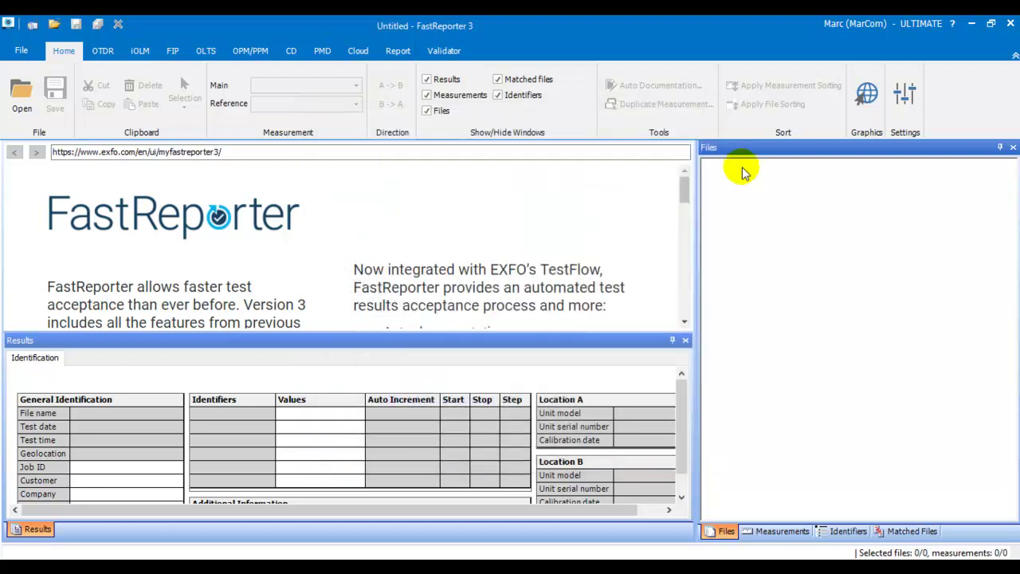
# - Quit FastReporter 3, turn on Airplane mode, and relaunch FastReporter 3 offline
pyautogui.click(1011, 25)
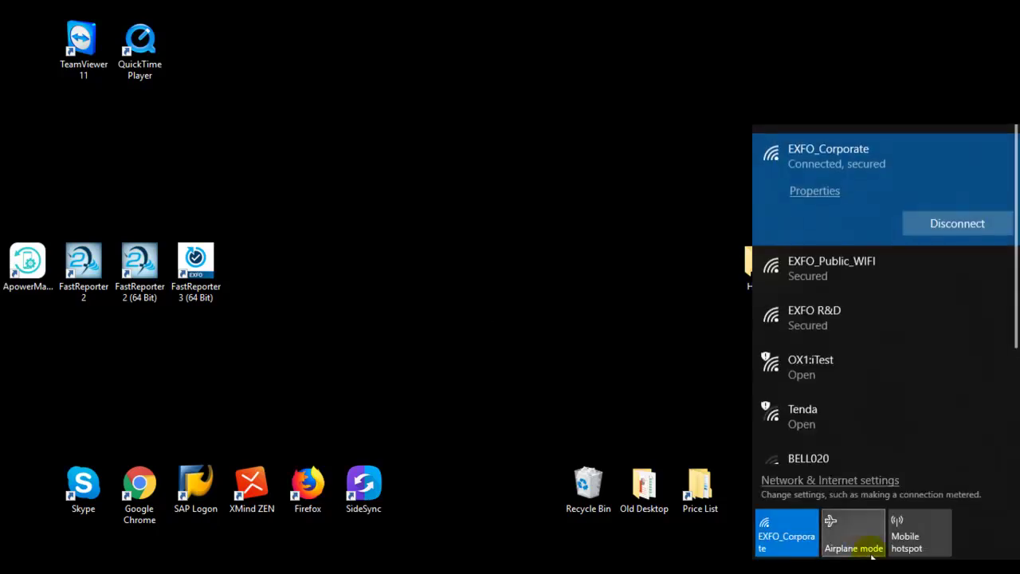
pyautogui.click(864, 547)
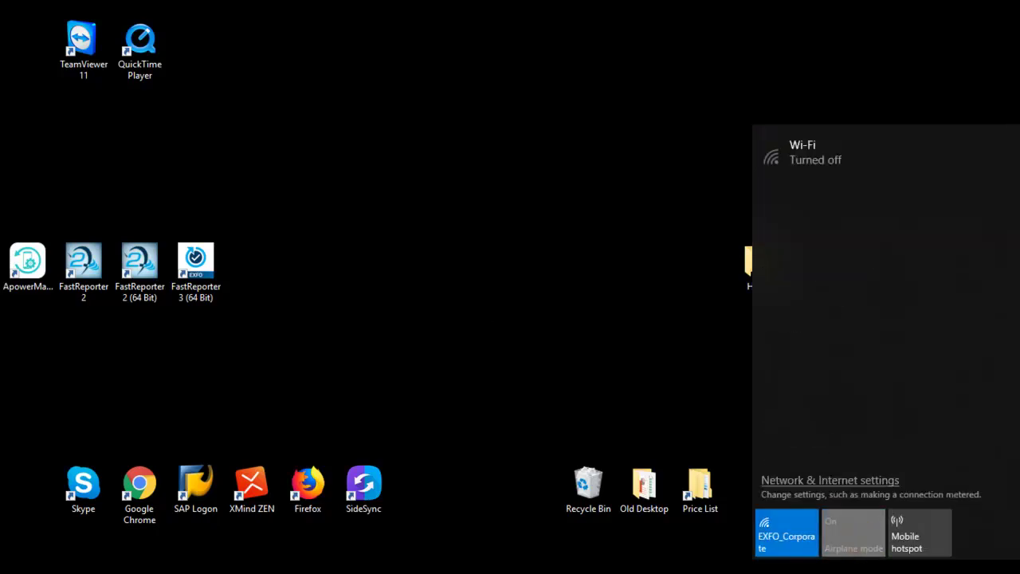
pyautogui.click(499, 381)
pyautogui.doubleClick(214, 280)
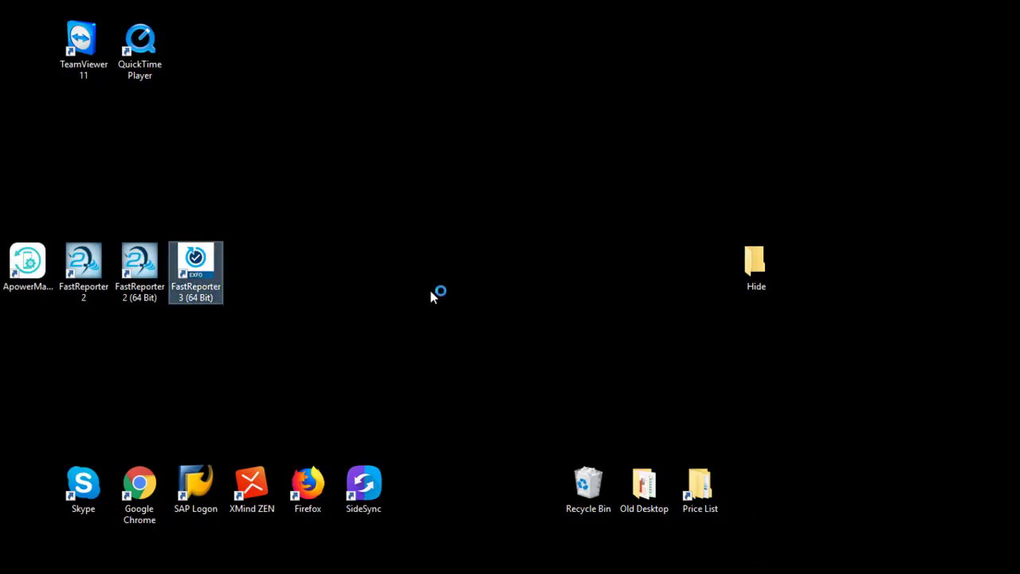
pyautogui.click(430, 331)
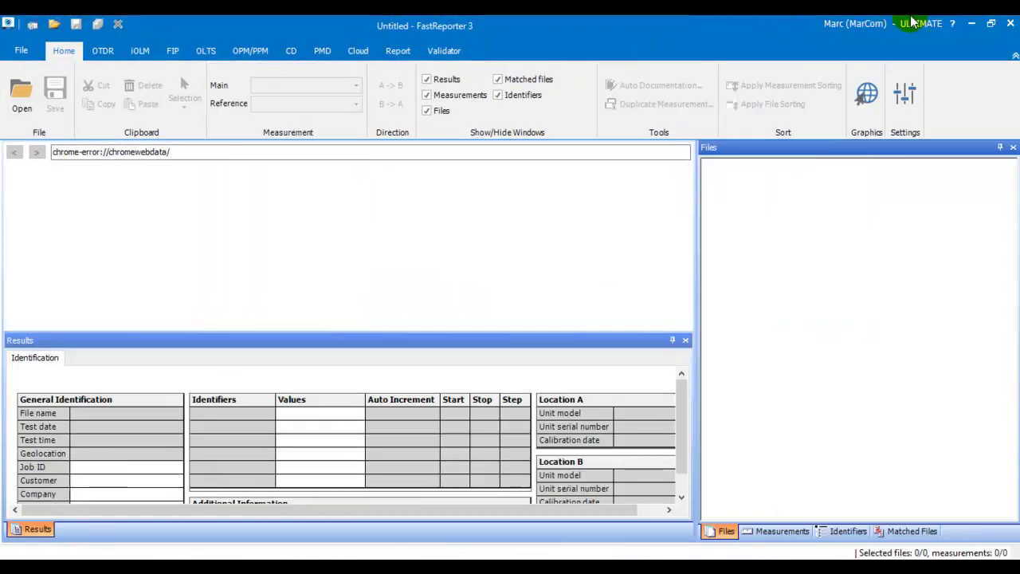
# - Check File > Support > About FastReporter, which shows 7 days of subscription remaining offline
pyautogui.click(20, 51)
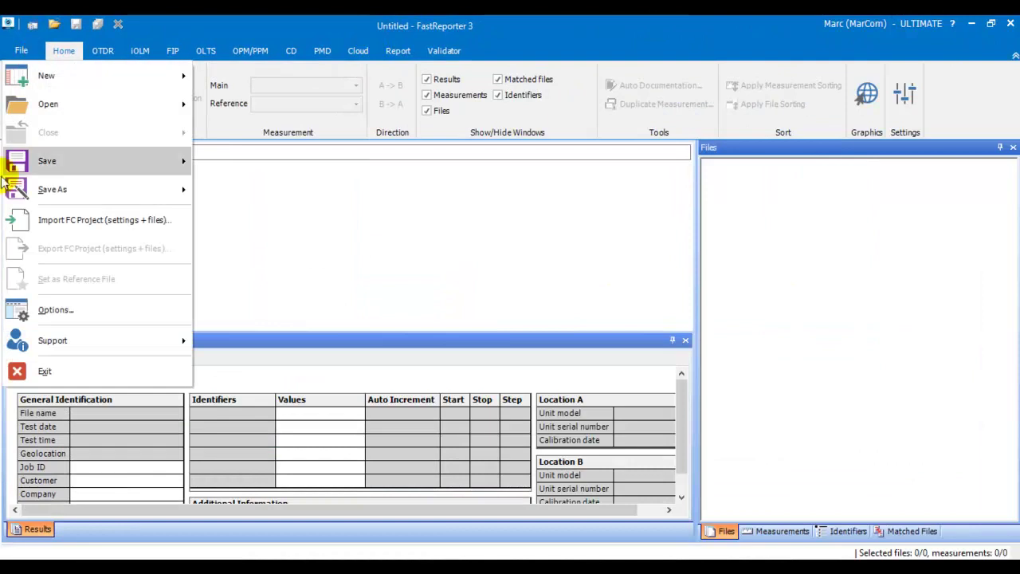
pyautogui.moveTo(44, 348)
pyautogui.click(282, 155)
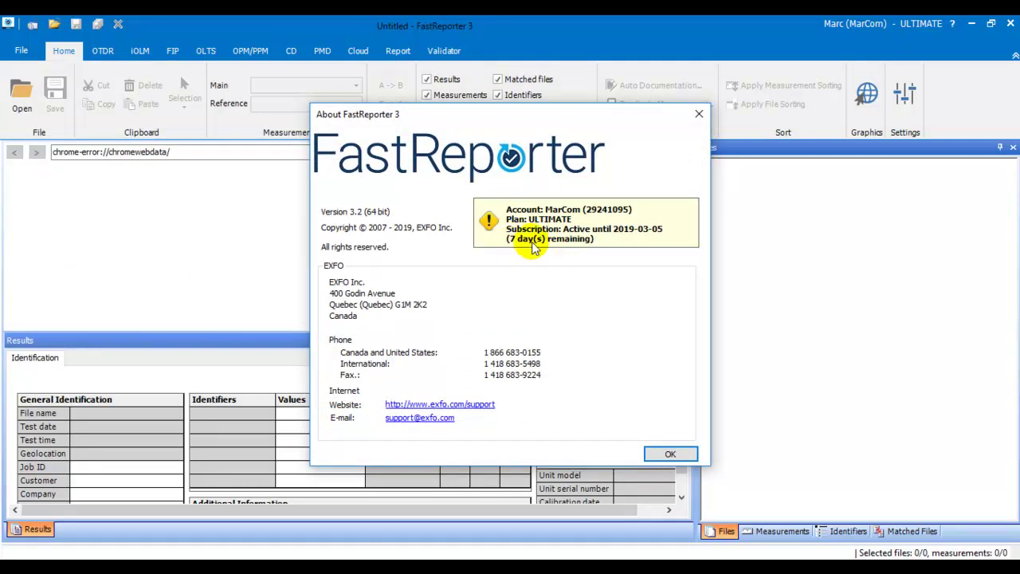
pyautogui.click(679, 456)
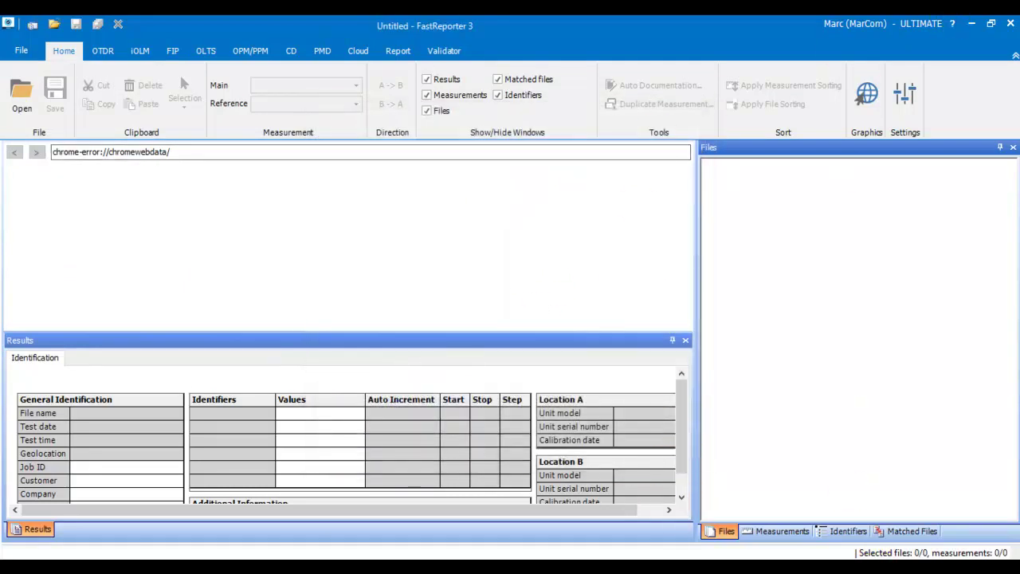
pyautogui.click(880, 567)
# - Turn Wi-Fi back on and load testflow.exfo.com through the Cloud tab's TestFlow Browser
pyautogui.click(785, 530)
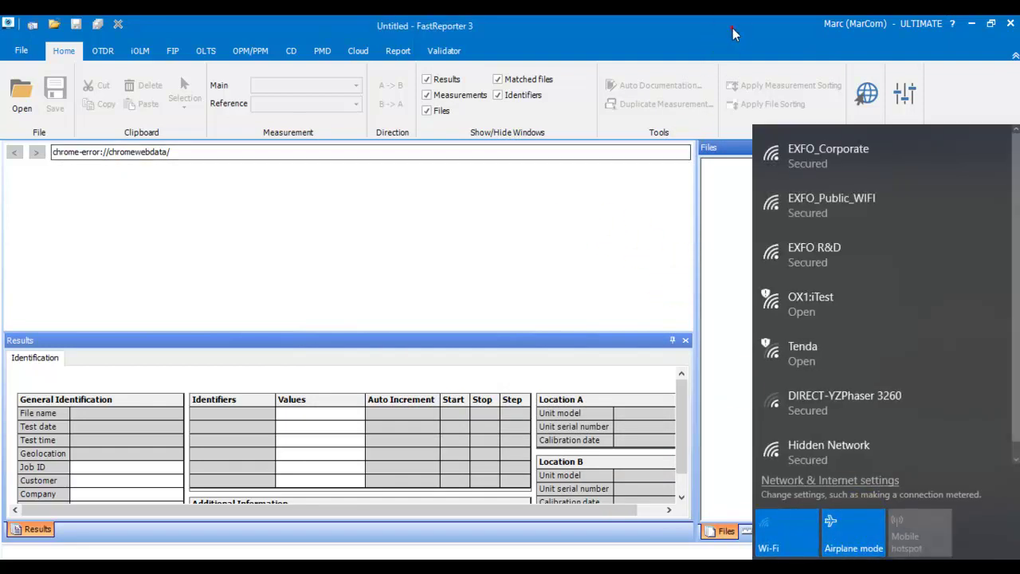
pyautogui.click(720, 55)
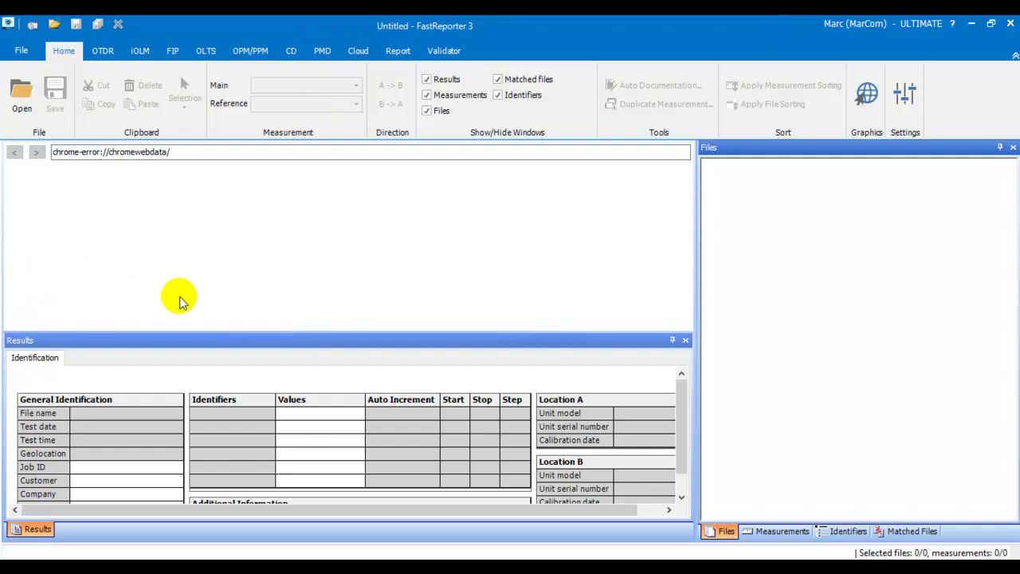
pyautogui.click(356, 52)
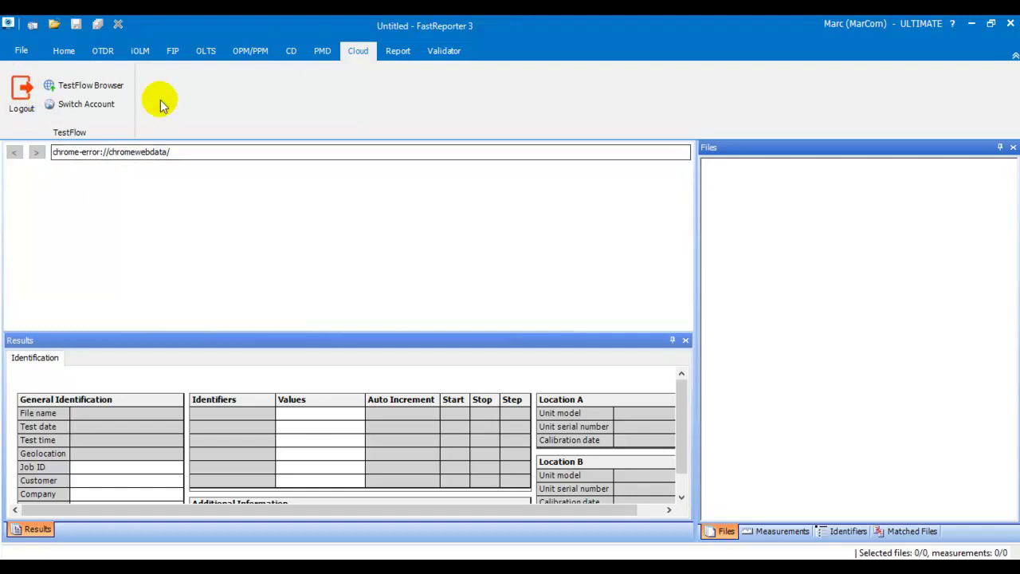
pyautogui.click(80, 86)
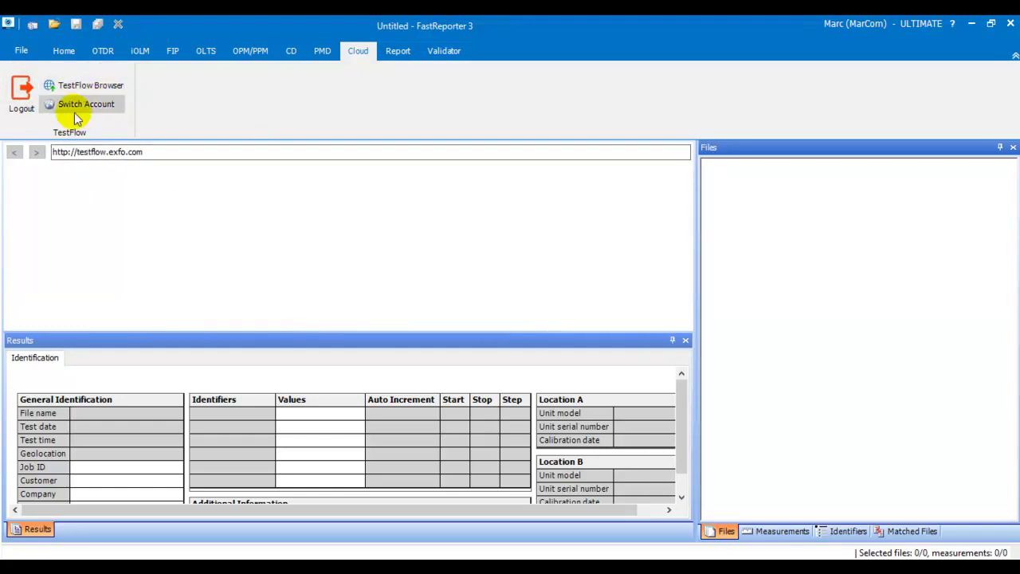
# - Load the TestFlow dashboard, close the Results panel, narrow the Files pane and collapse the ribbon
pyautogui.click(95, 85)
pyautogui.click(685, 341)
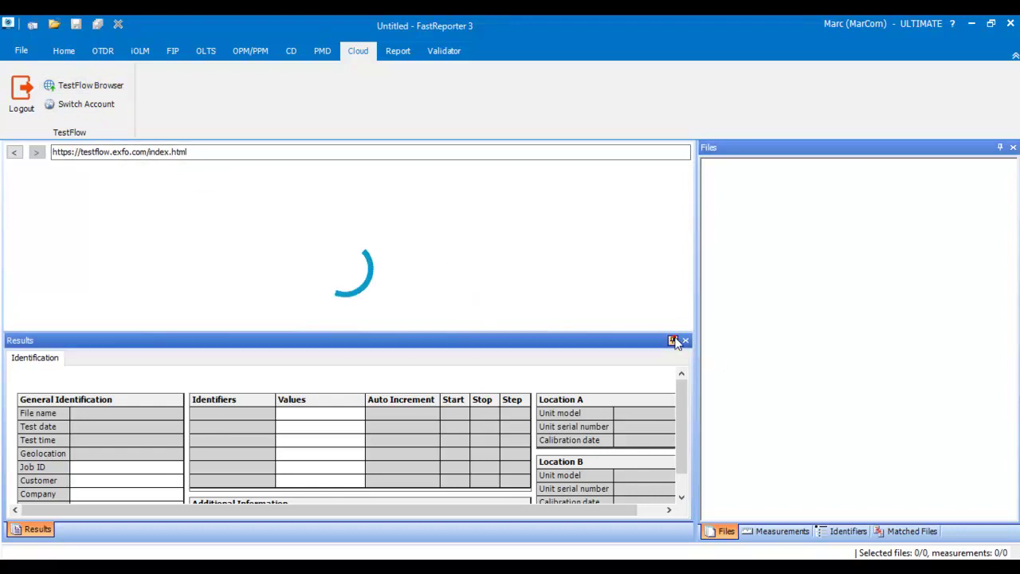
pyautogui.moveTo(697, 384); pyautogui.dragTo(877, 343)
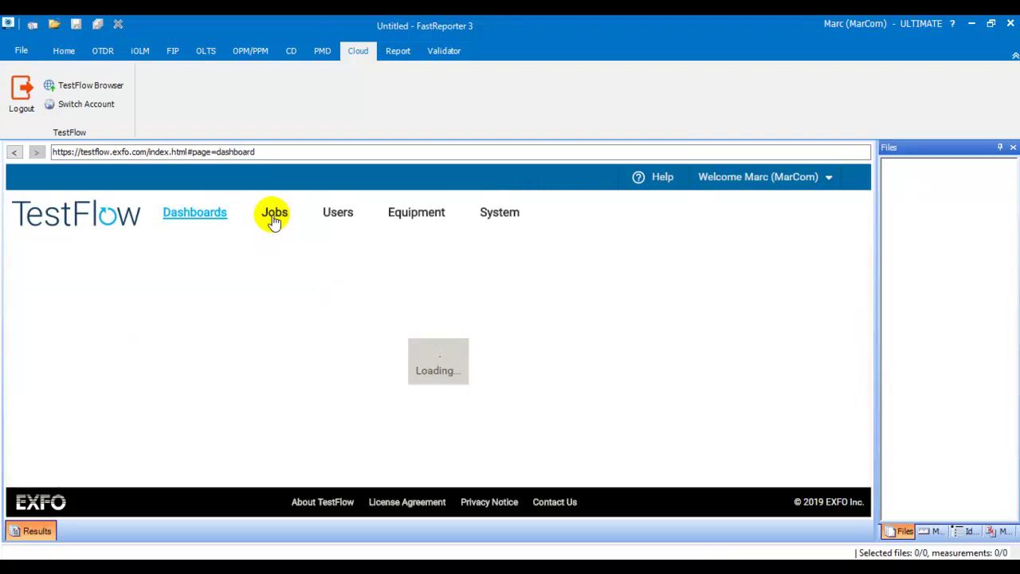
pyautogui.click(1016, 55)
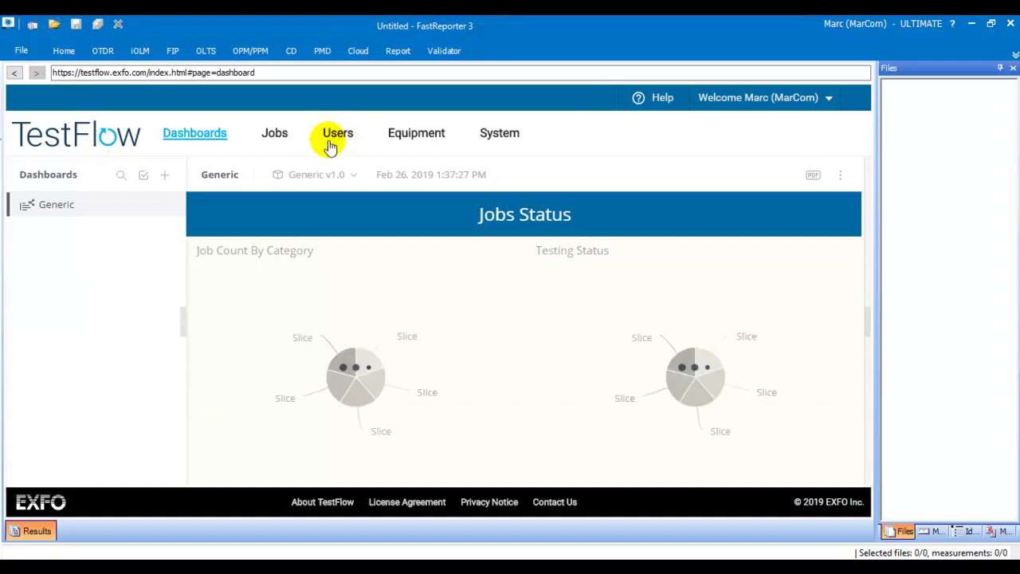
# - Download the Cable01_Fiber01_A_NY iOLM result from the Demo TF job in TestFlow Jobs
pyautogui.click(275, 136)
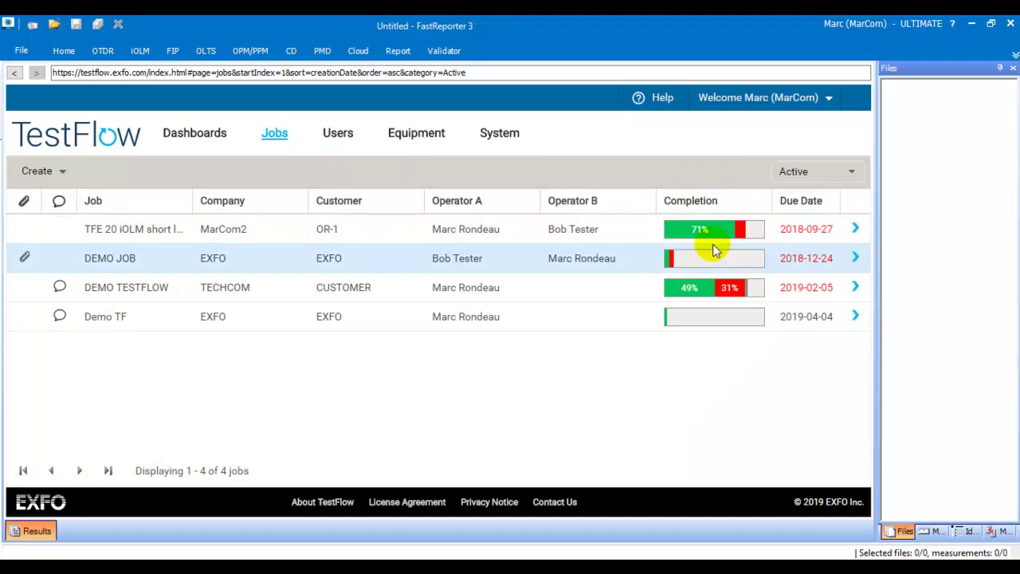
pyautogui.click(855, 317)
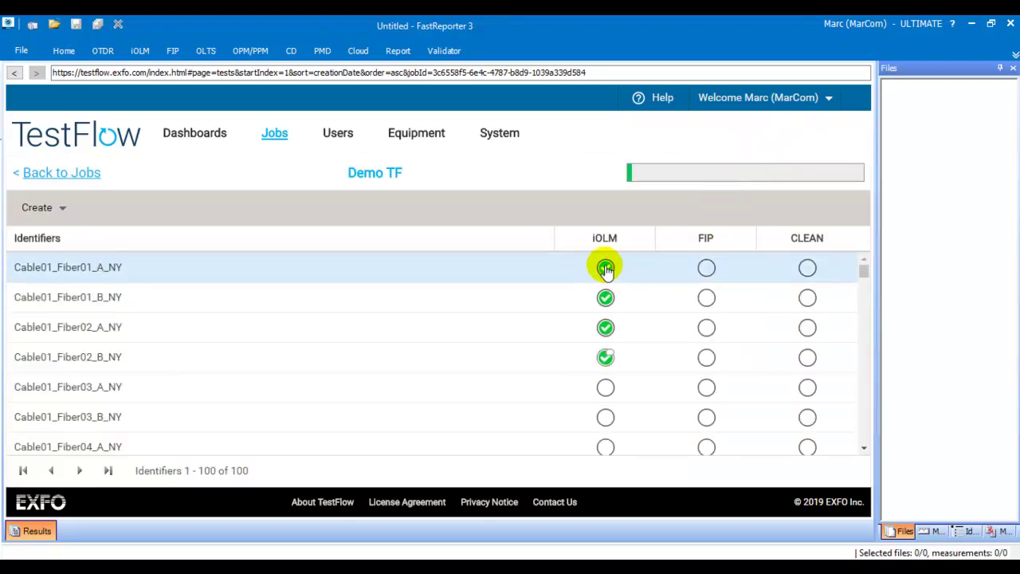
pyautogui.click(605, 268)
pyautogui.click(578, 276)
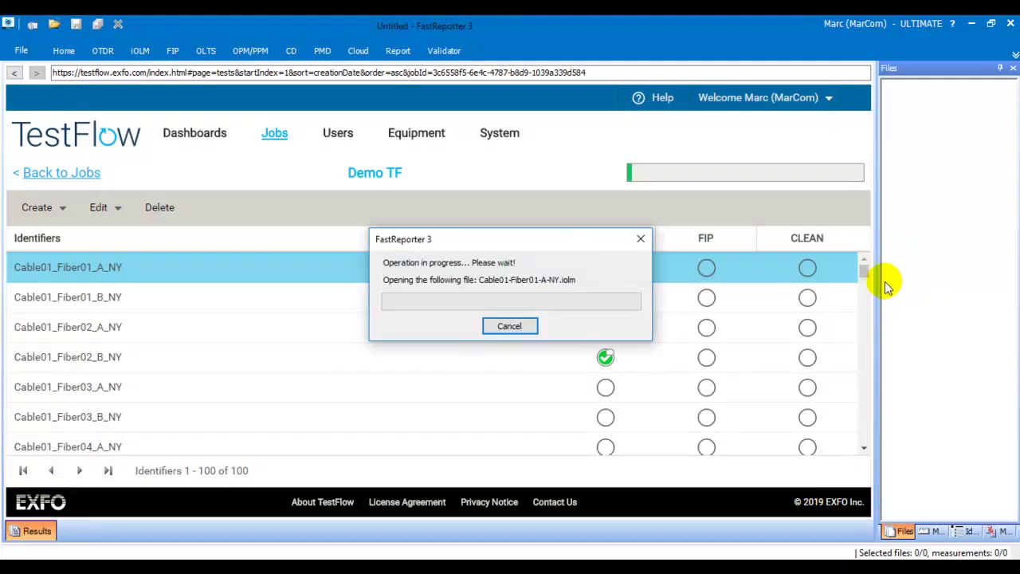
# - Dock the Results panel beneath the 0.5092 km Cable01-Fiber01 link and pin the ribbon open
pyautogui.doubleClick(906, 99)
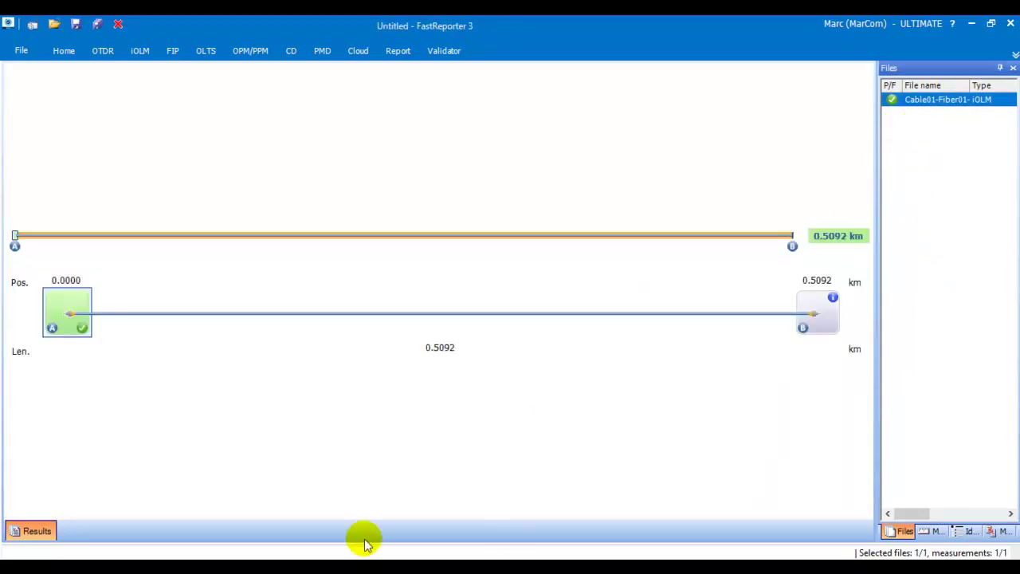
pyautogui.click(32, 531)
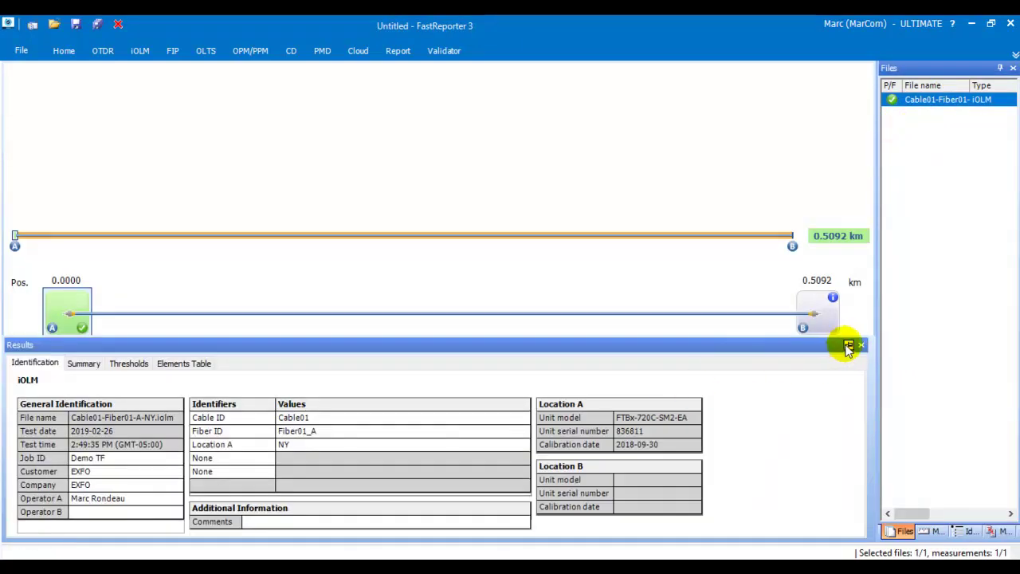
pyautogui.click(849, 341)
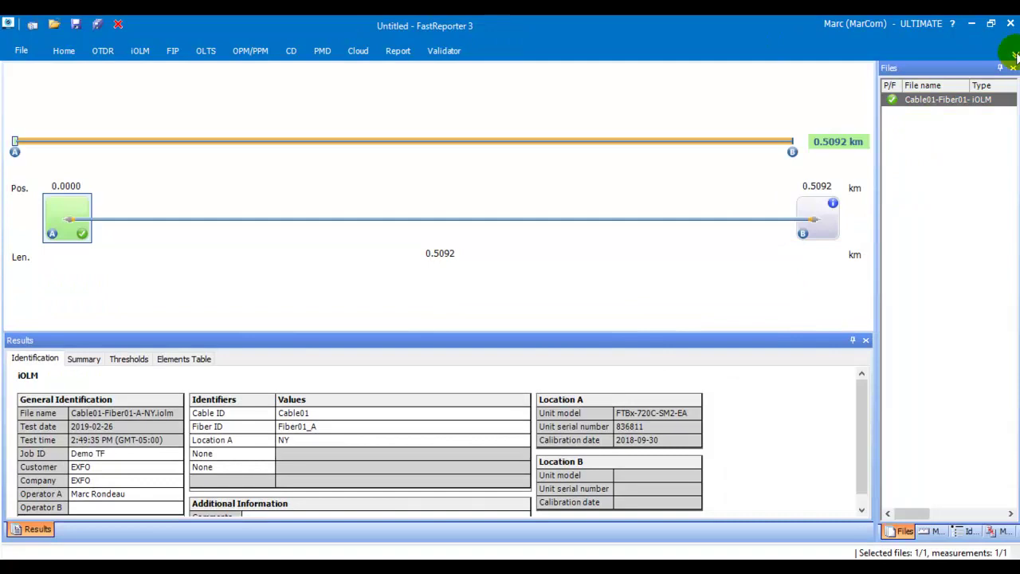
pyautogui.click(1006, 69)
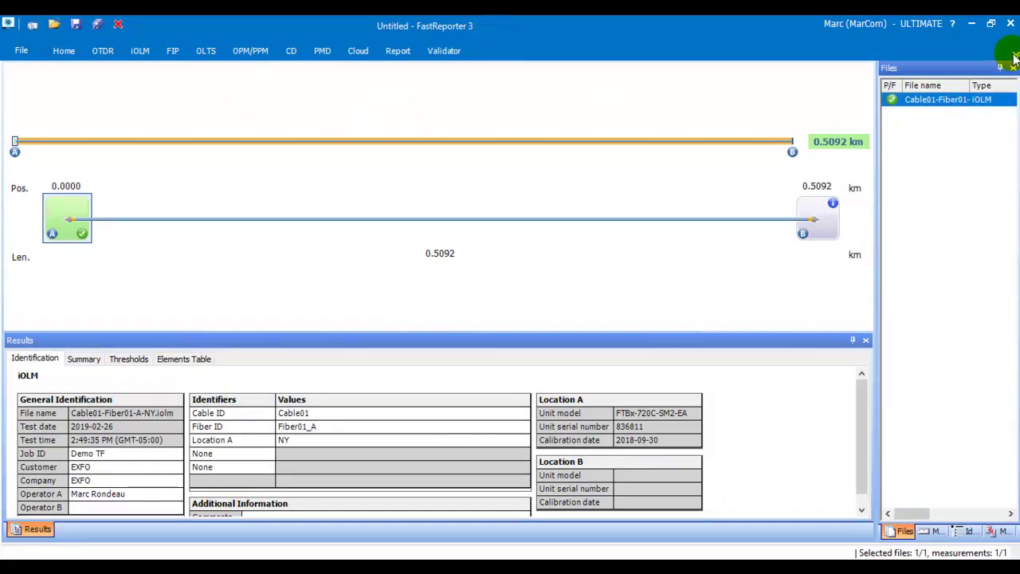
pyautogui.click(1015, 55)
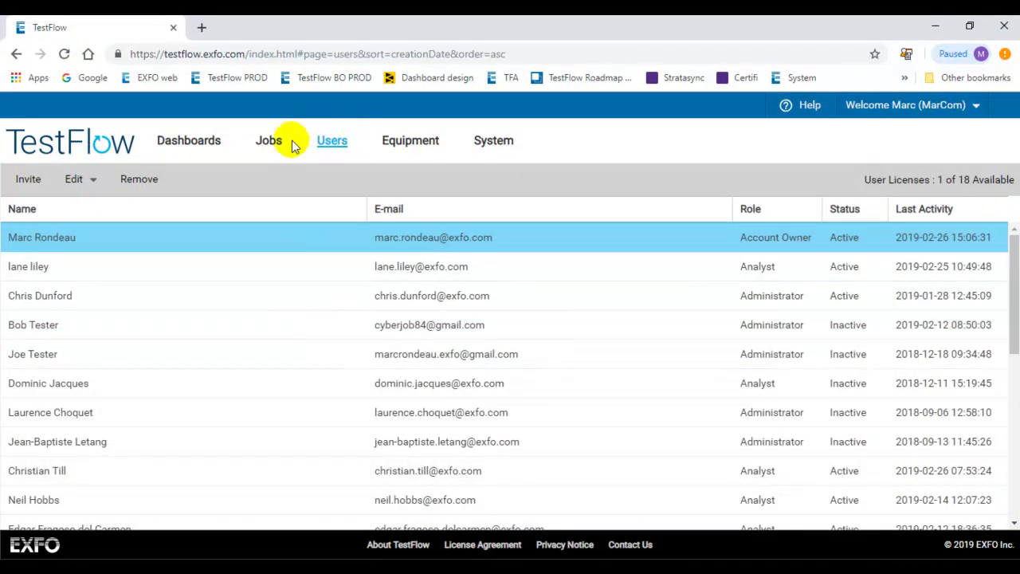
# - Go to the TestFlow jobs list and open the Demo TF job's fiber list
pyautogui.click(271, 144)
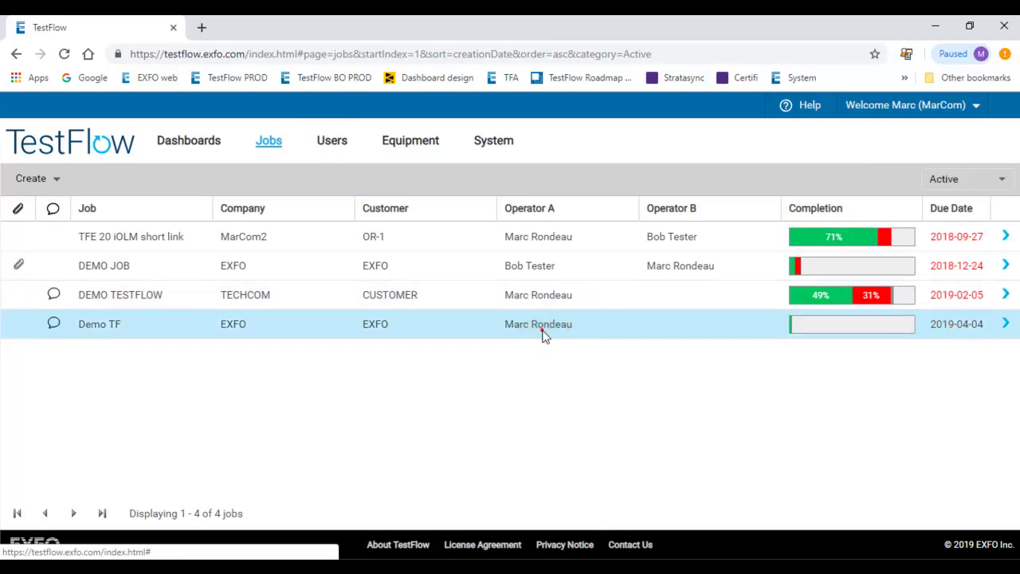
pyautogui.click(542, 333)
pyautogui.click(98, 180)
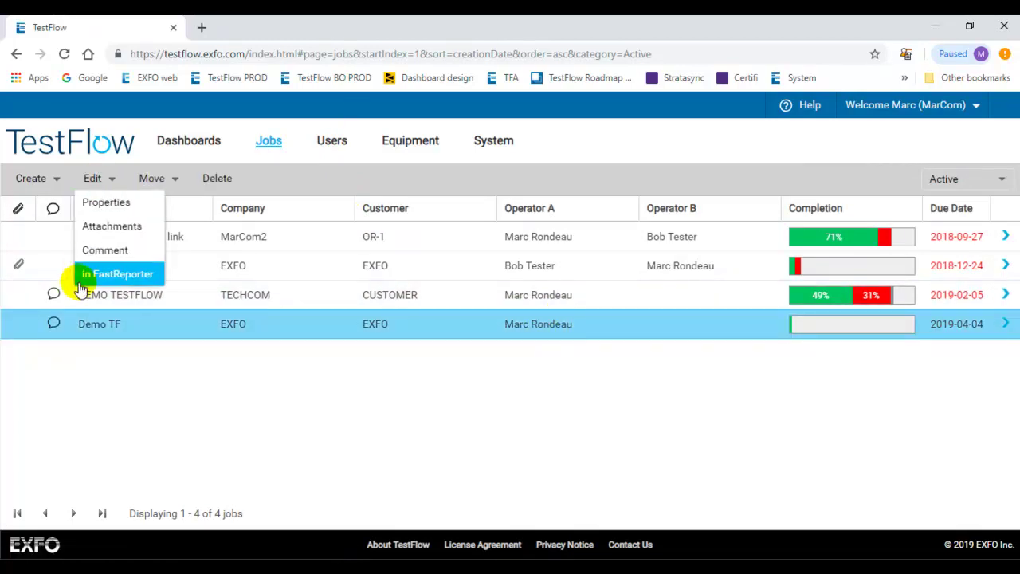
pyautogui.click(1004, 325)
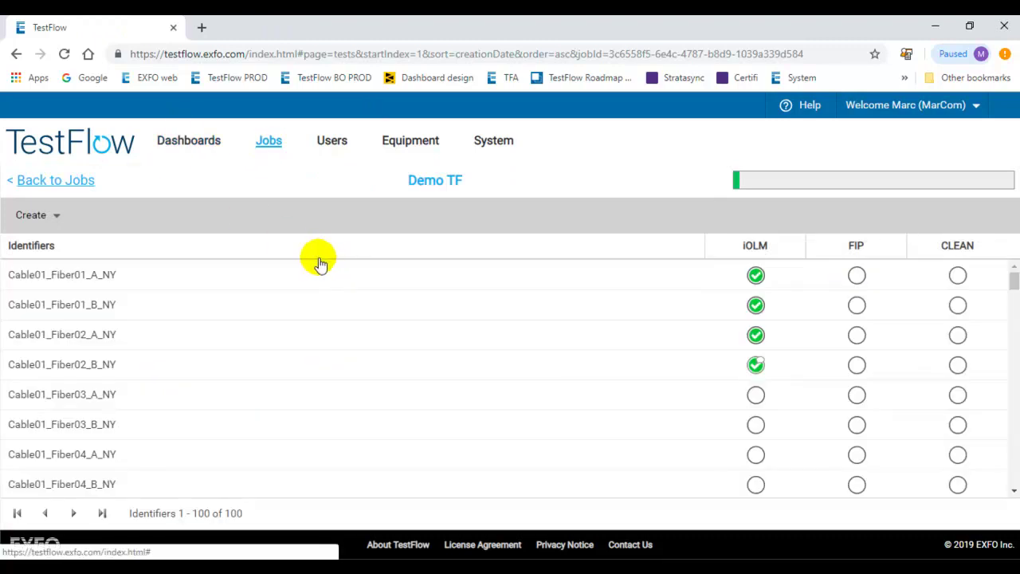
# - Select fibers Cable01_Fiber01_A through Fiber02_A and open them in FastReporter
pyautogui.click(310, 274)
pyautogui.keyDown('shift'); pyautogui.click(311, 337); pyautogui.keyUp('shift')
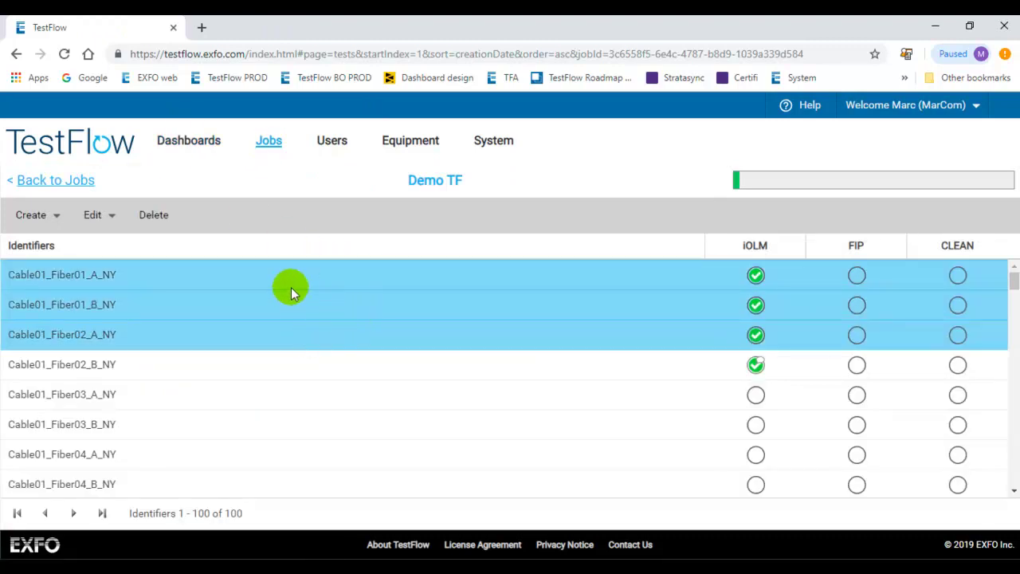
pyautogui.click(95, 215)
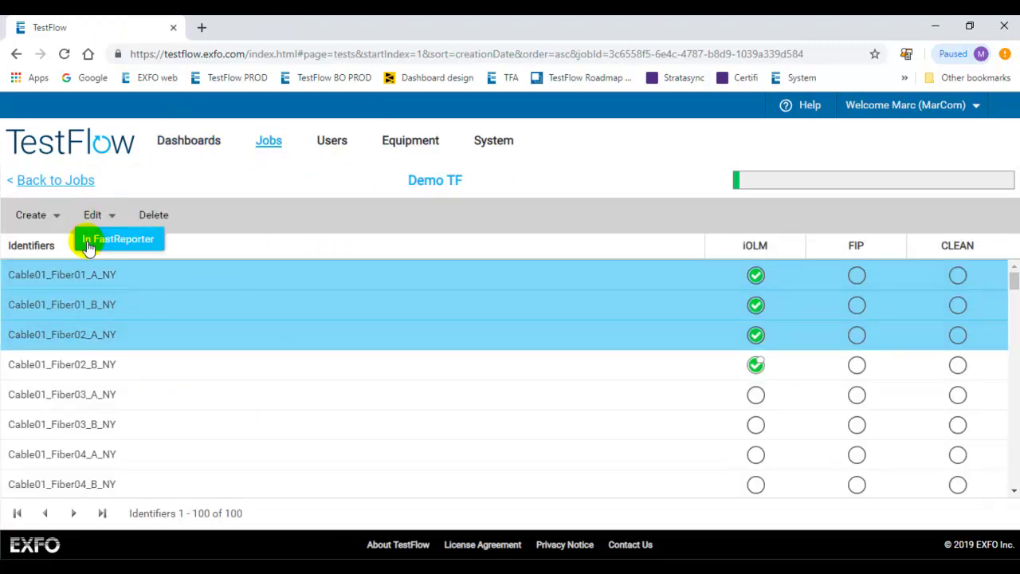
pyautogui.click(87, 241)
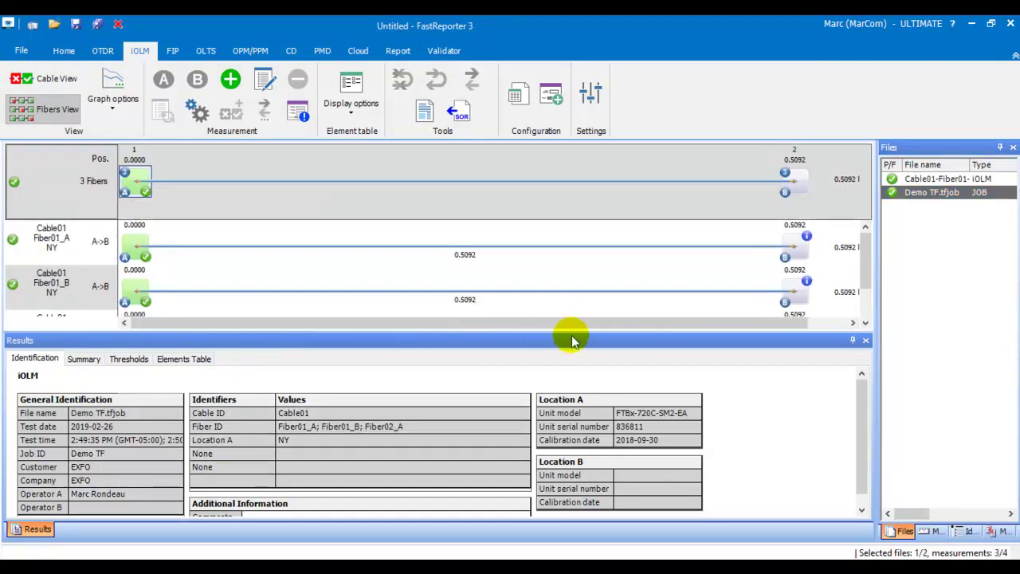
# - Enlarge the fiber view, review the Demo TF job's pass/fail thresholds, then show the Report ribbon
pyautogui.moveTo(572, 332); pyautogui.dragTo(606, 356)
pyautogui.click(888, 264)
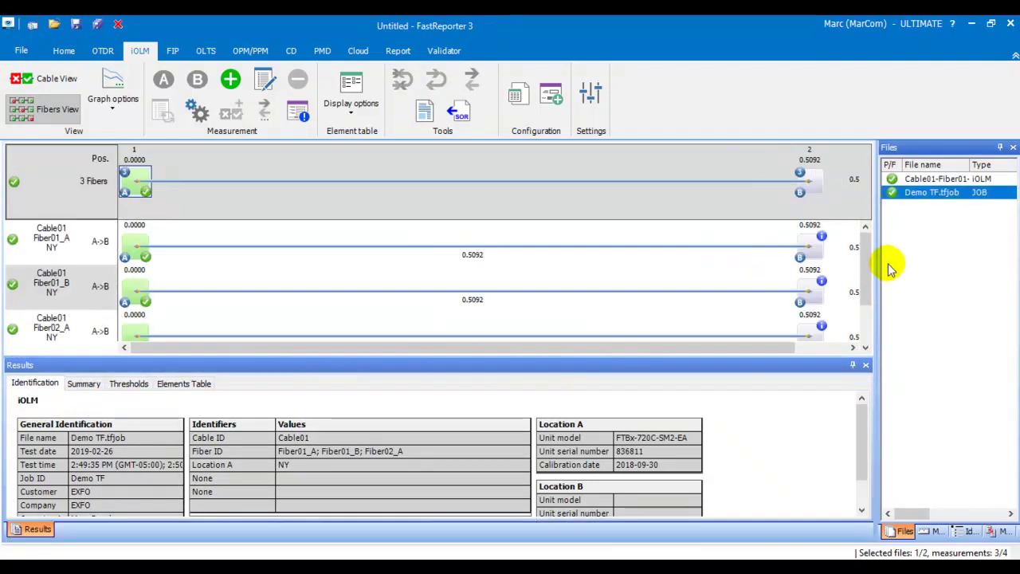
pyautogui.click(129, 383)
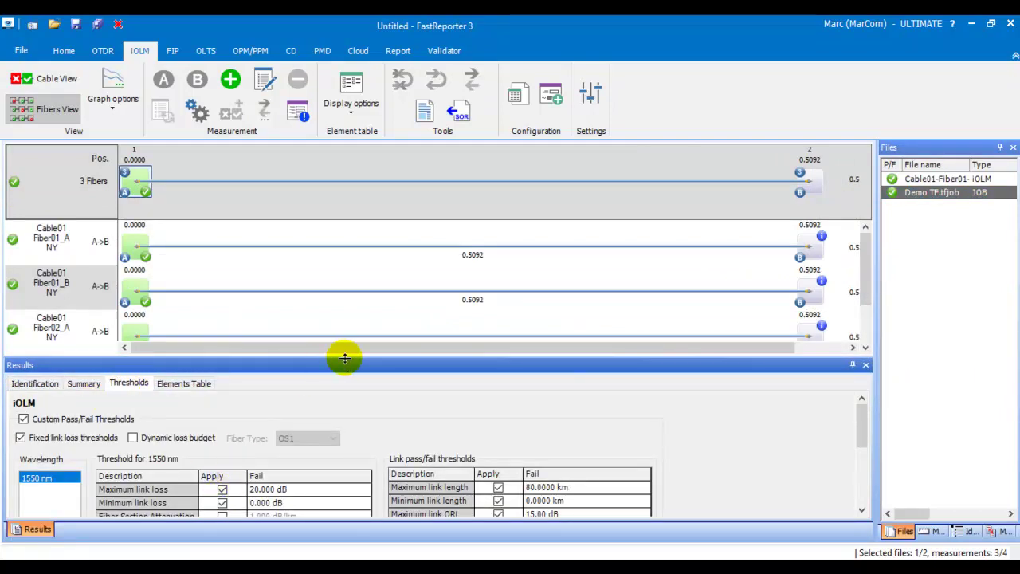
pyautogui.click(397, 50)
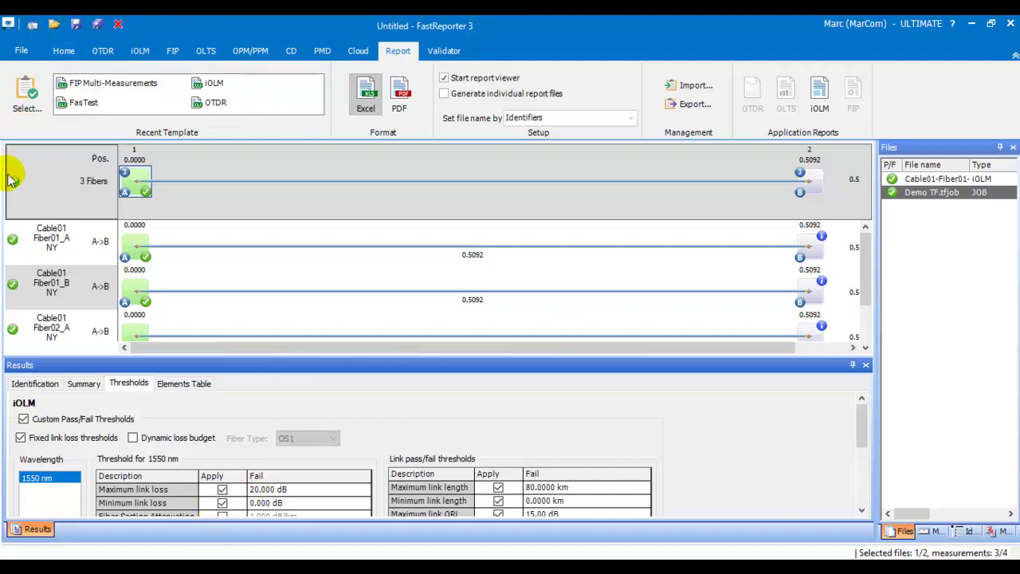
# - View the report template chooser, then cancel the report setup without generating anything
pyautogui.click(24, 90)
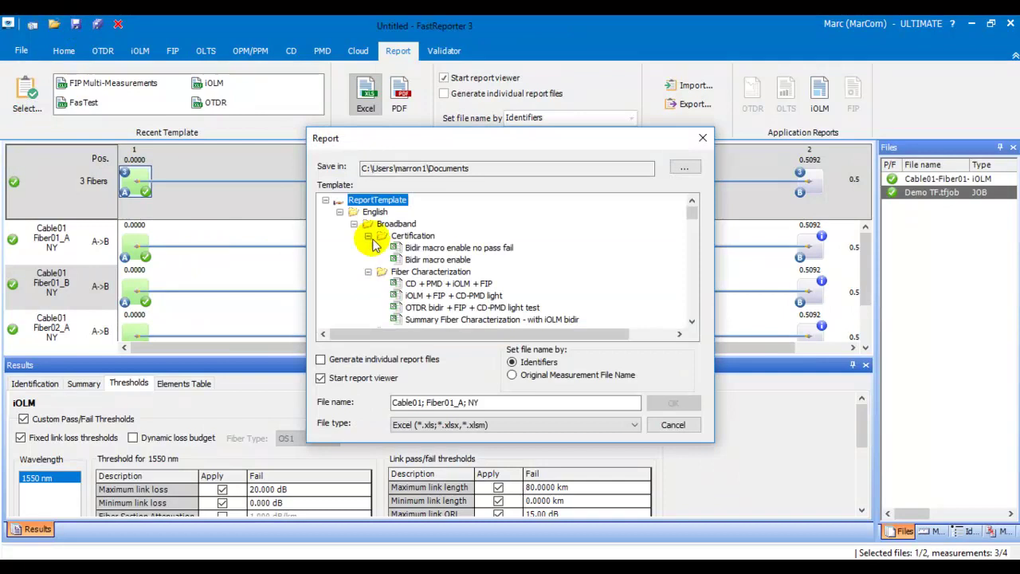
pyautogui.moveTo(696, 214); pyautogui.dragTo(690, 159)
pyautogui.click(673, 424)
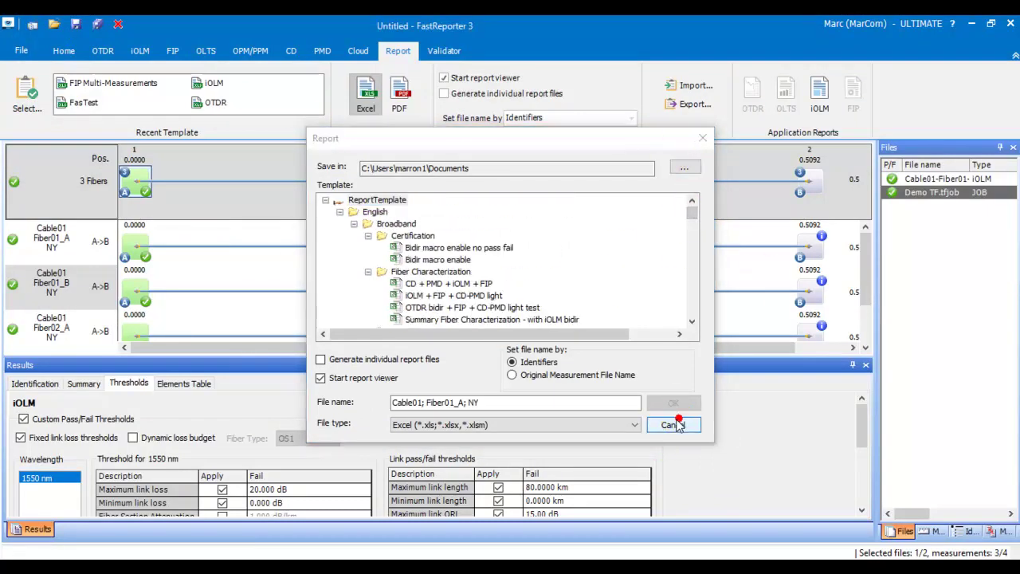
# - Glance at the Cloud ribbon, return to Home, and minimise FastReporter to reveal TestFlow
pyautogui.click(358, 51)
pyautogui.click(61, 49)
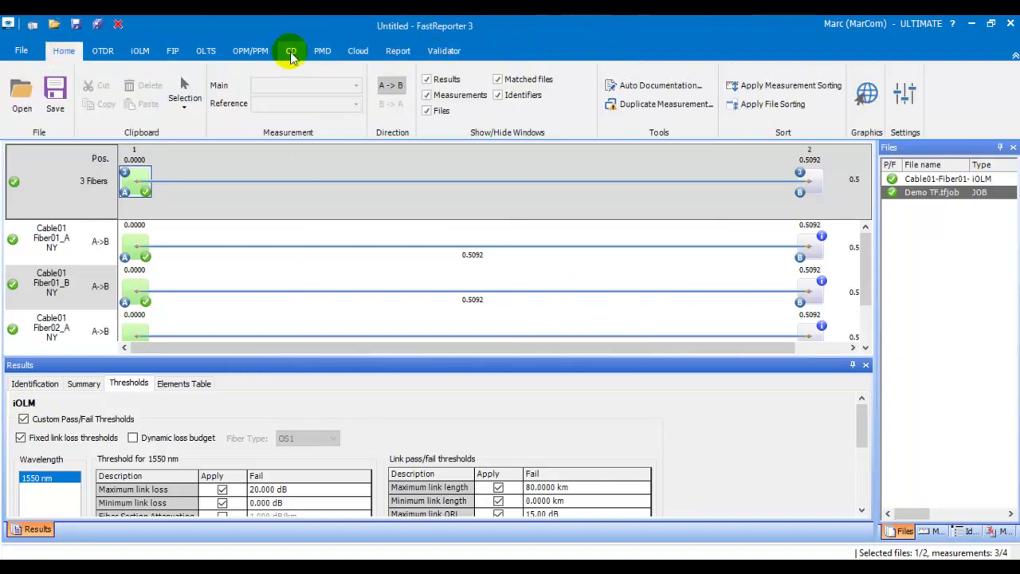
pyautogui.click(973, 24)
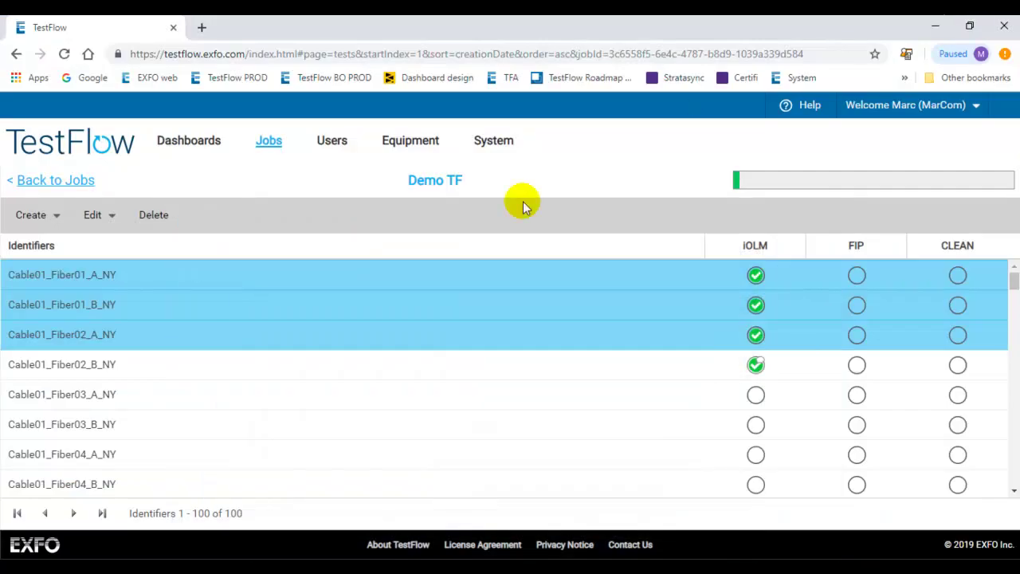
# - Open the TestFlow Users page from the top navigation
pyautogui.click(331, 144)
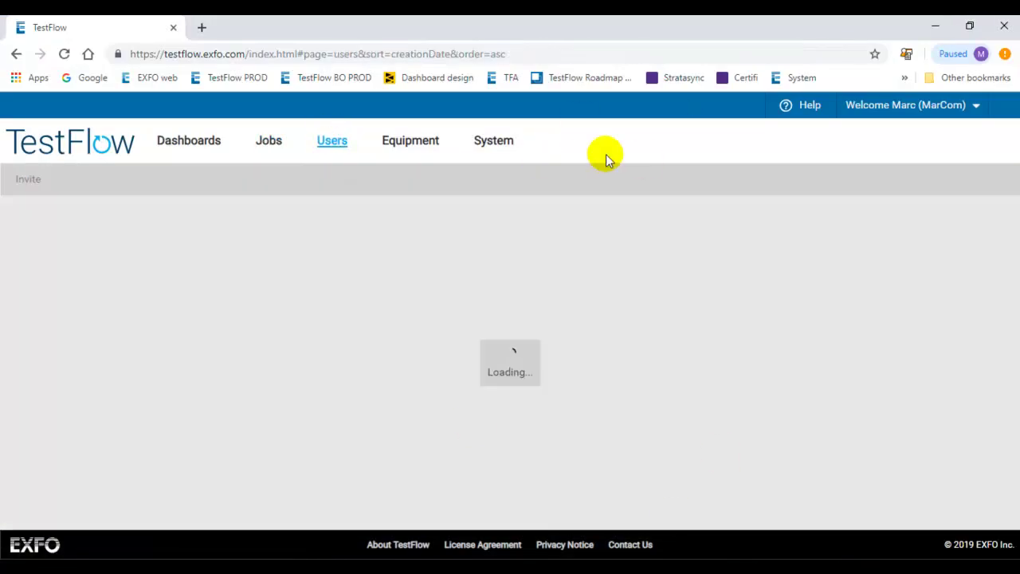